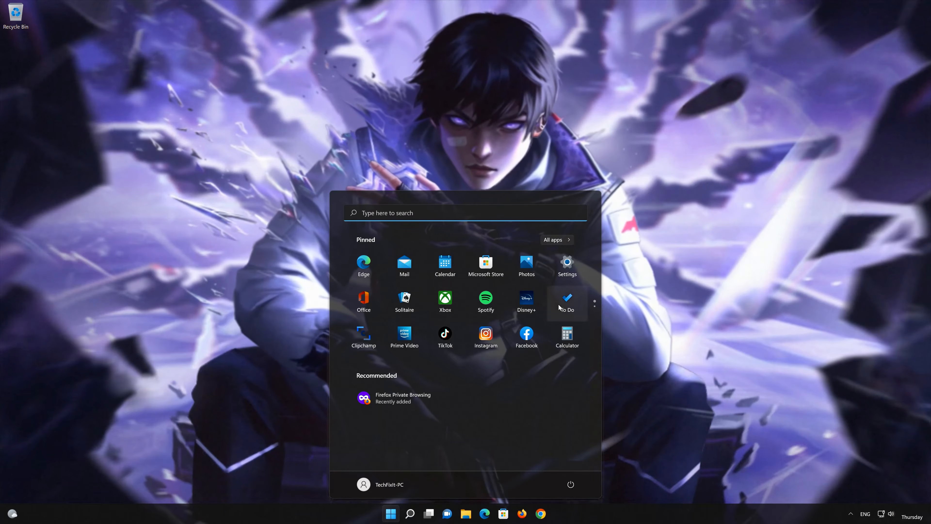
Open the Network reset page in the advanced network settings of Windows Settings.
{"action": "left_click", "coordinate": [567, 269]}
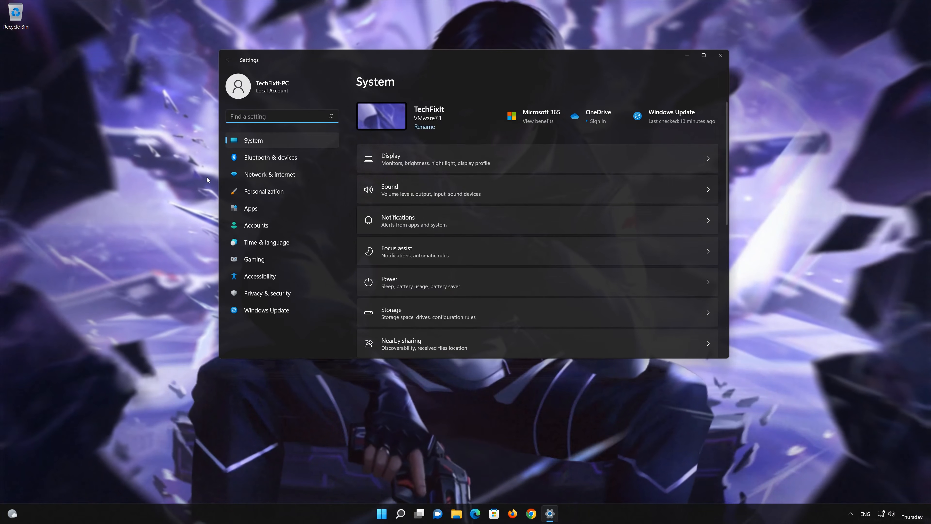
{"action": "left_click", "coordinate": [282, 177]}
{"action": "scroll", "coordinate": [433, 207], "scroll_direction": "down", "scroll_amount": 2}
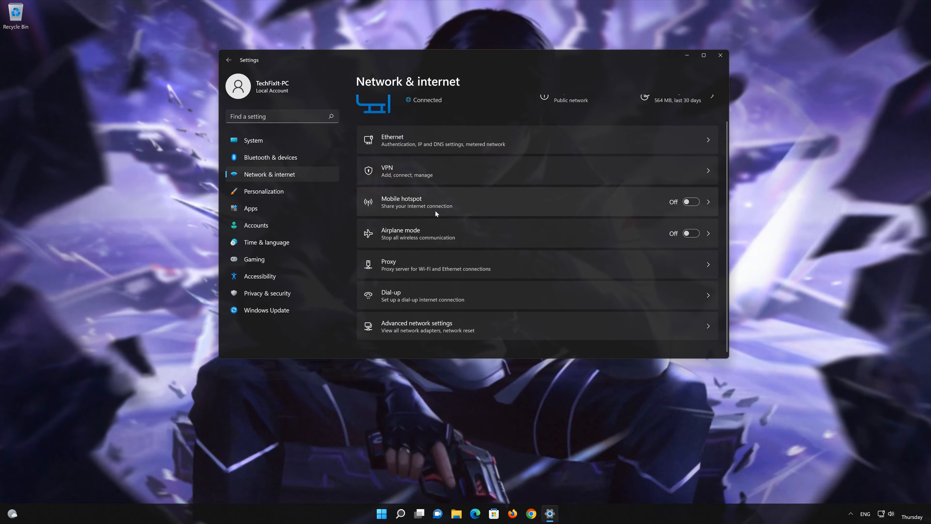
{"action": "left_click", "coordinate": [425, 332]}
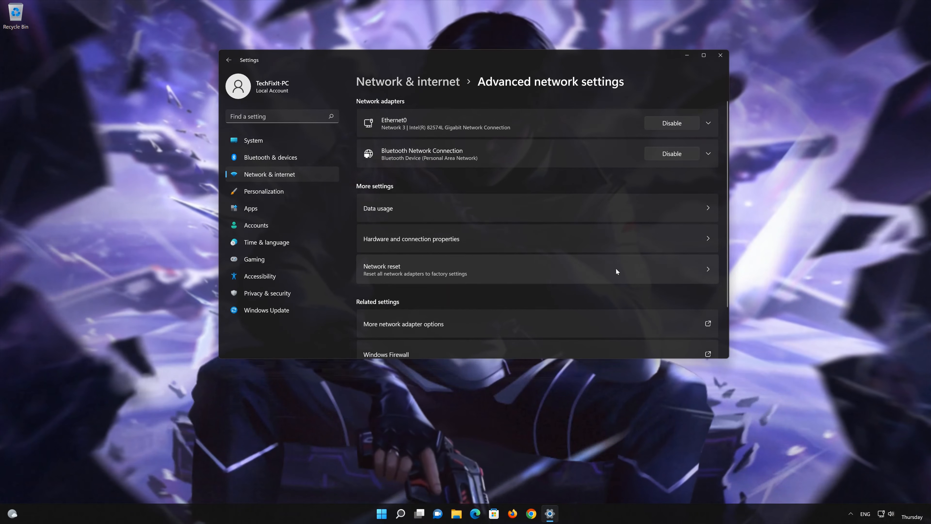
{"action": "left_click", "coordinate": [431, 267]}
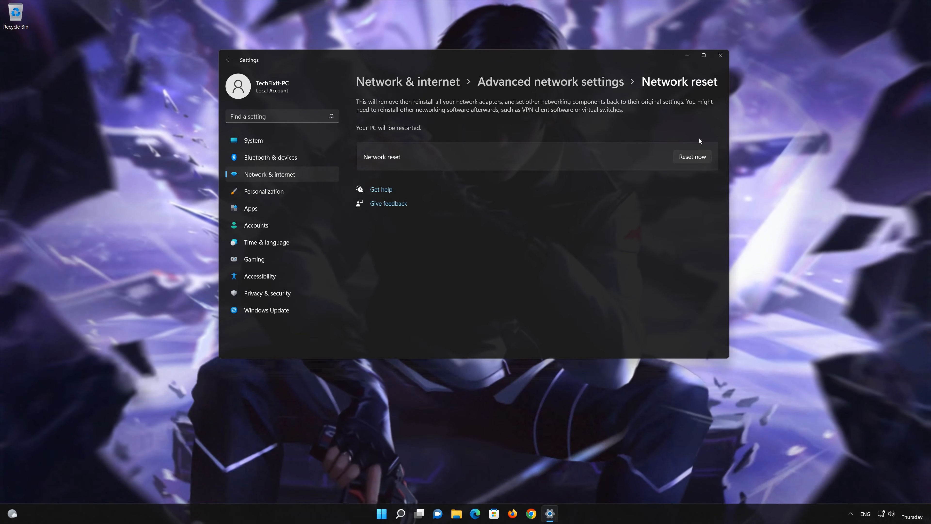
Run the network reset, accept its confirmation, dismiss the sign-out notice and close Settings.
{"action": "left_click", "coordinate": [704, 158]}
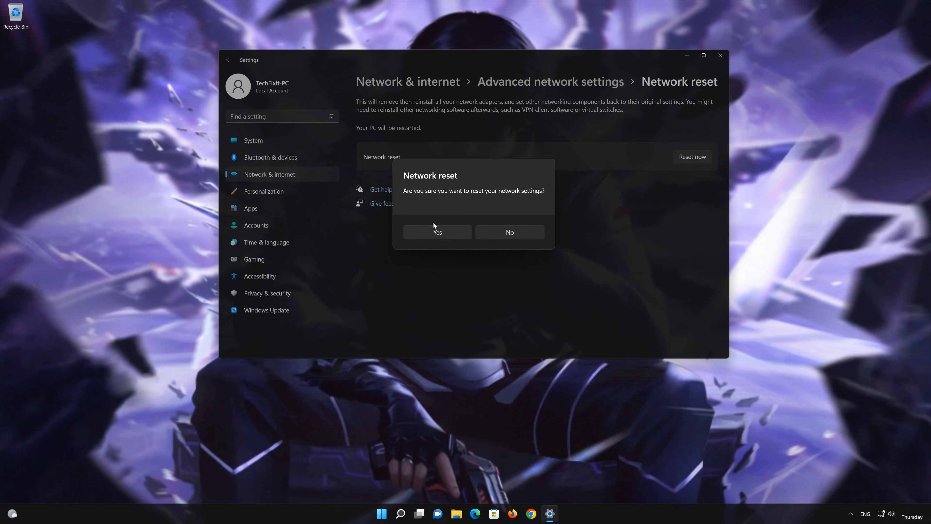
{"action": "left_click", "coordinate": [423, 236]}
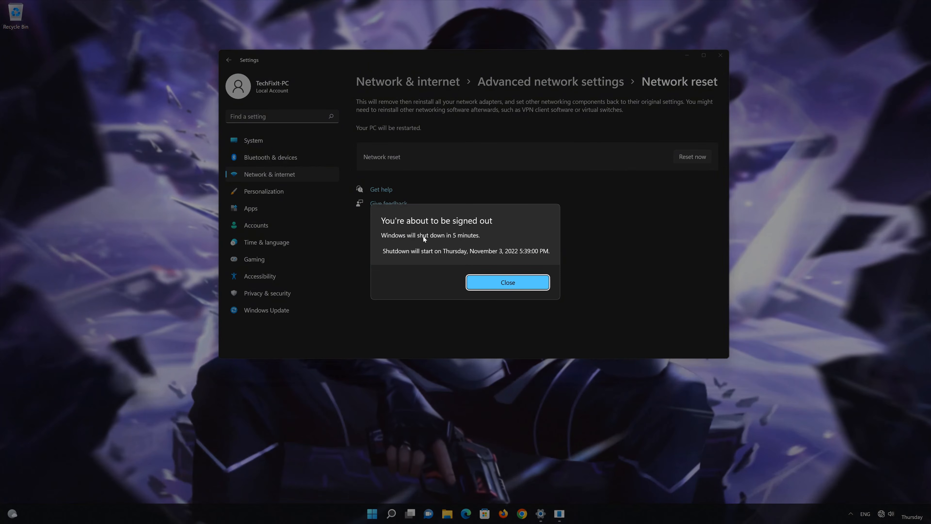
{"action": "left_click", "coordinate": [507, 283]}
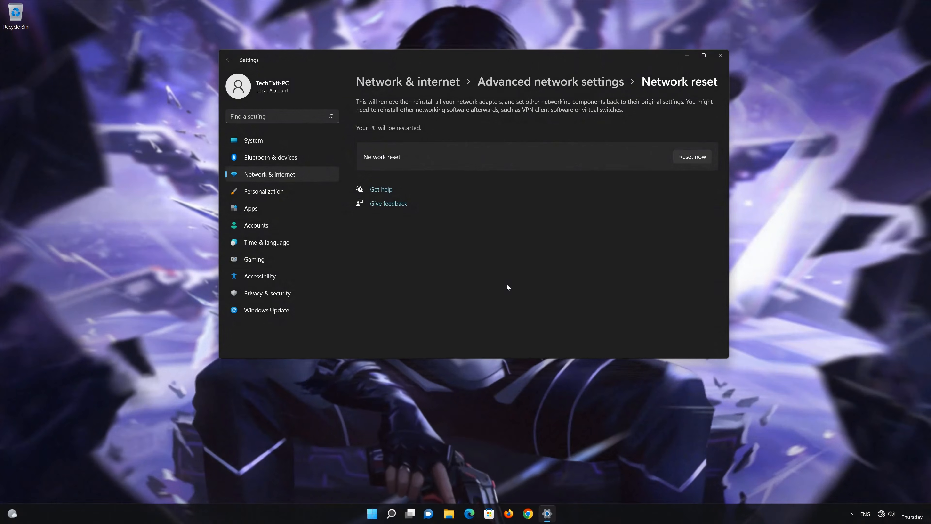
{"action": "left_click", "coordinate": [721, 56]}
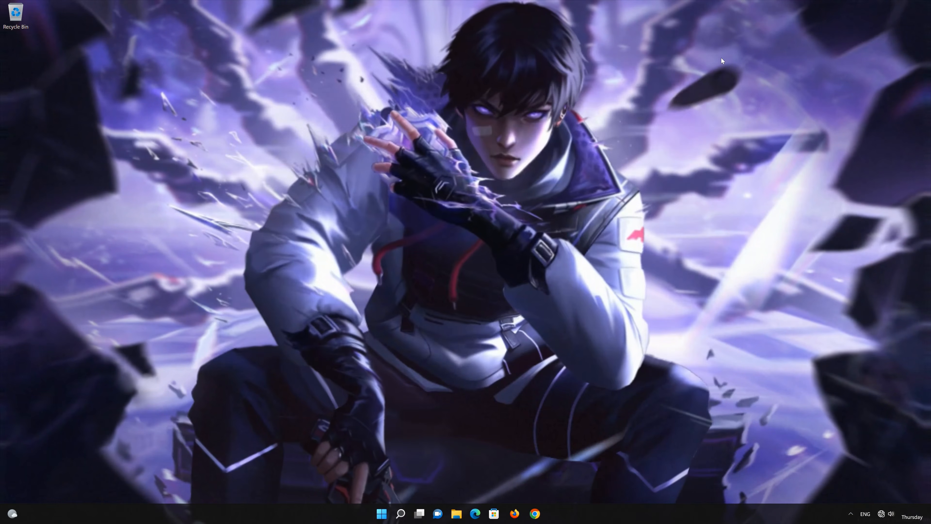
Restart the PC.
{"action": "left_click", "coordinate": [391, 514]}
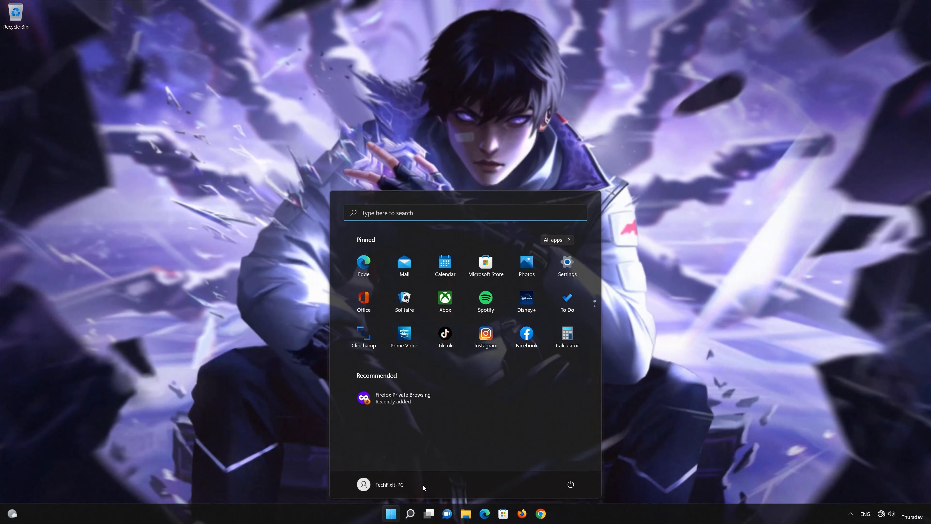
{"action": "left_click", "coordinate": [570, 485]}
{"action": "left_click", "coordinate": [569, 468]}
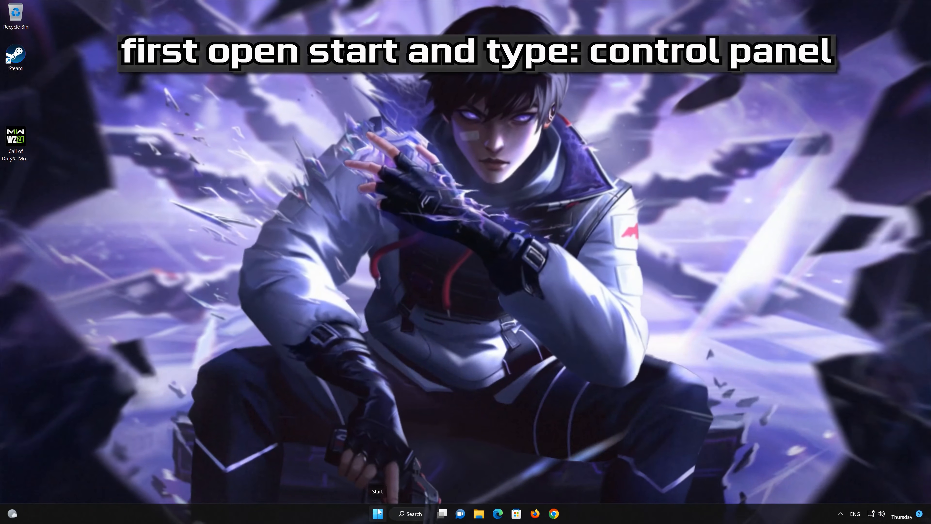
Search for Control Panel, open it and go to the Network and Sharing Center.
{"action": "left_click", "coordinate": [379, 512]}
{"action": "type", "text": "control pane"}
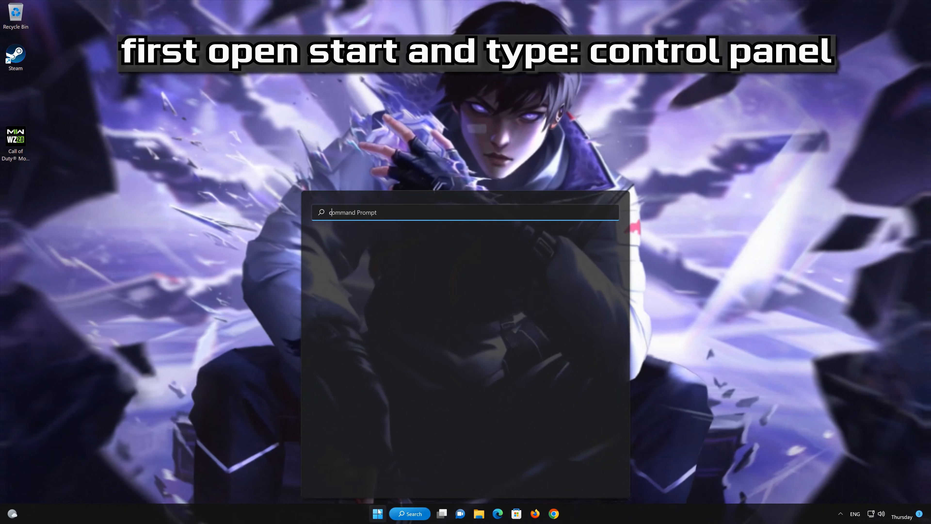
{"action": "type", "text": "l"}
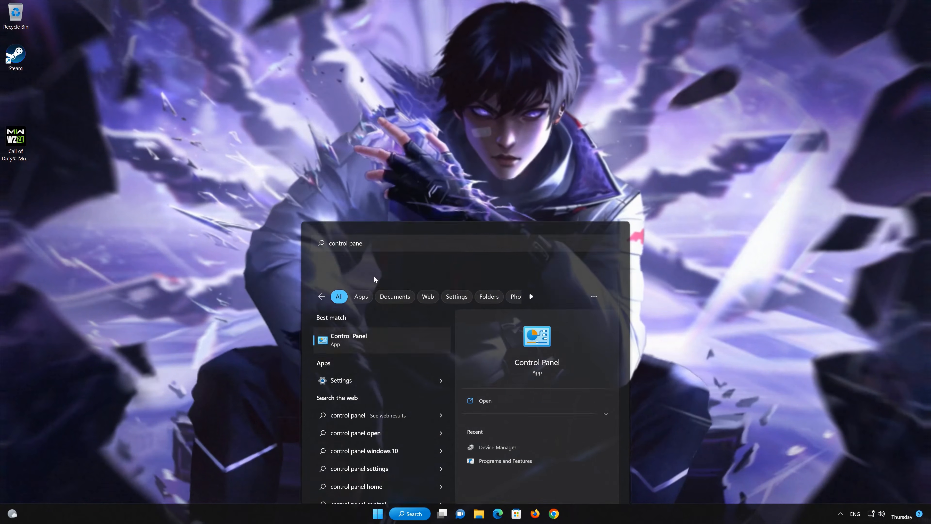
{"action": "left_click", "coordinate": [374, 277]}
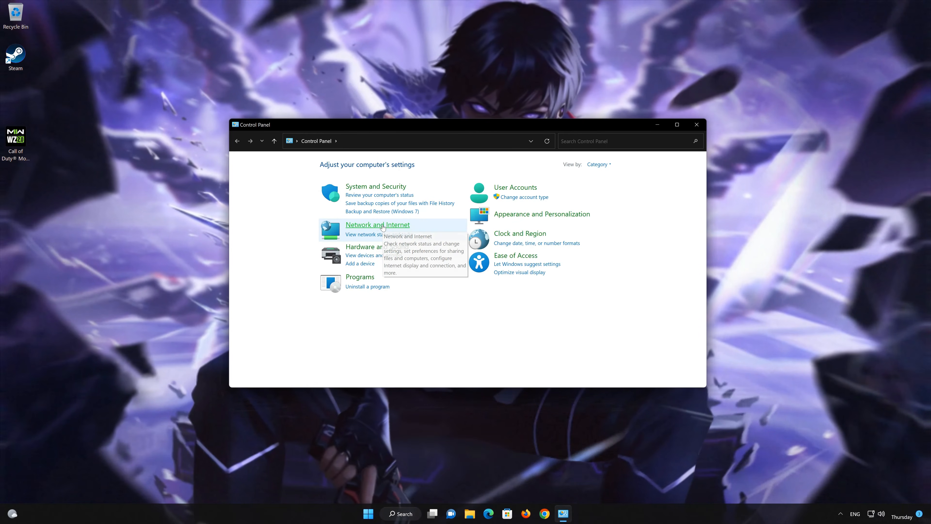
{"action": "left_click", "coordinate": [383, 226]}
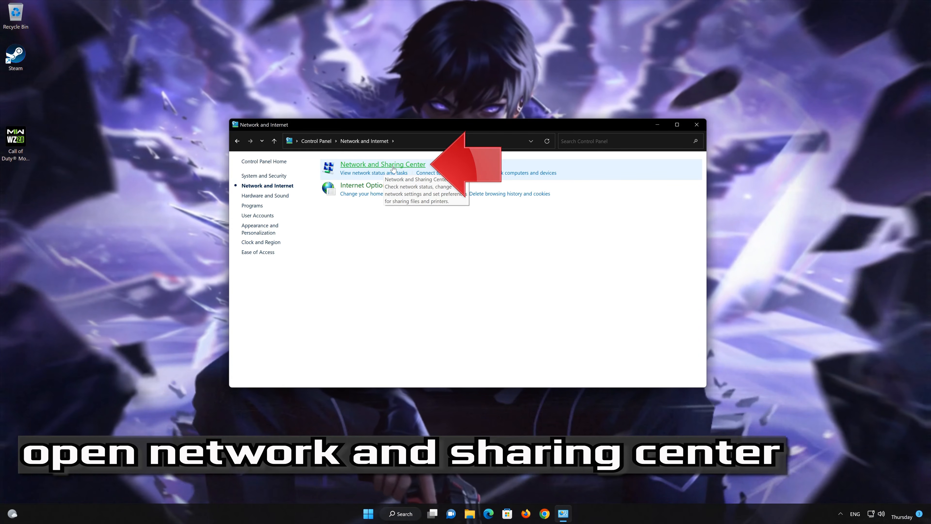
{"action": "left_click", "coordinate": [393, 168]}
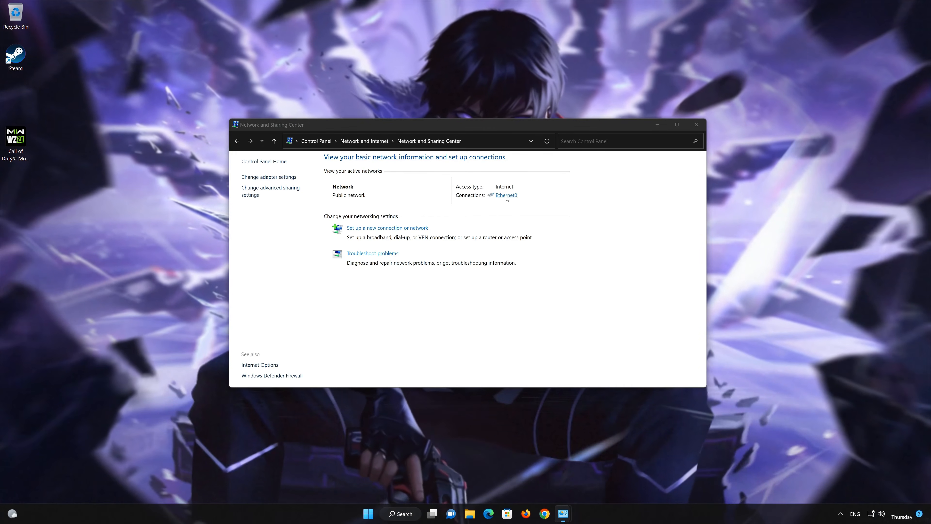
Open the Internet Protocol Version 4 (TCP/IPv4) properties of the Ethernet0 connection.
{"action": "left_click", "coordinate": [507, 195]}
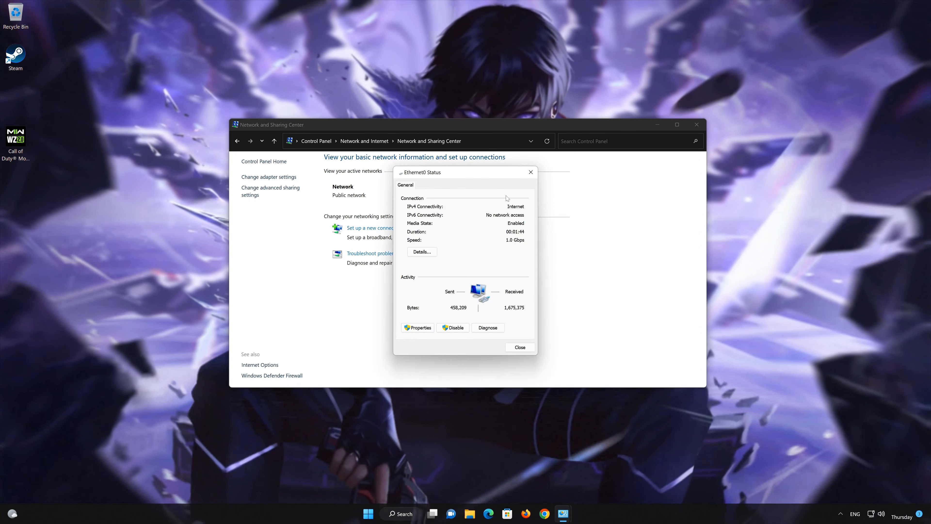
{"action": "left_click", "coordinate": [421, 328]}
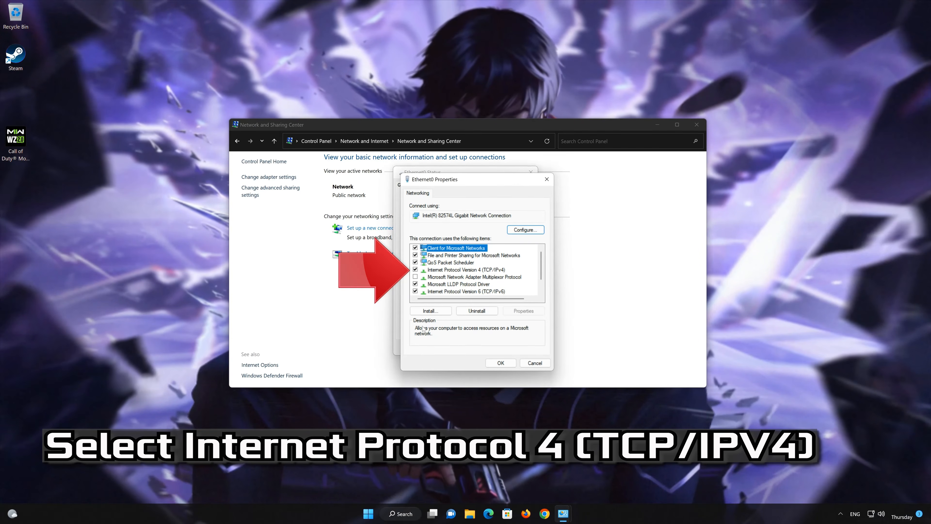
{"action": "left_click", "coordinate": [441, 271]}
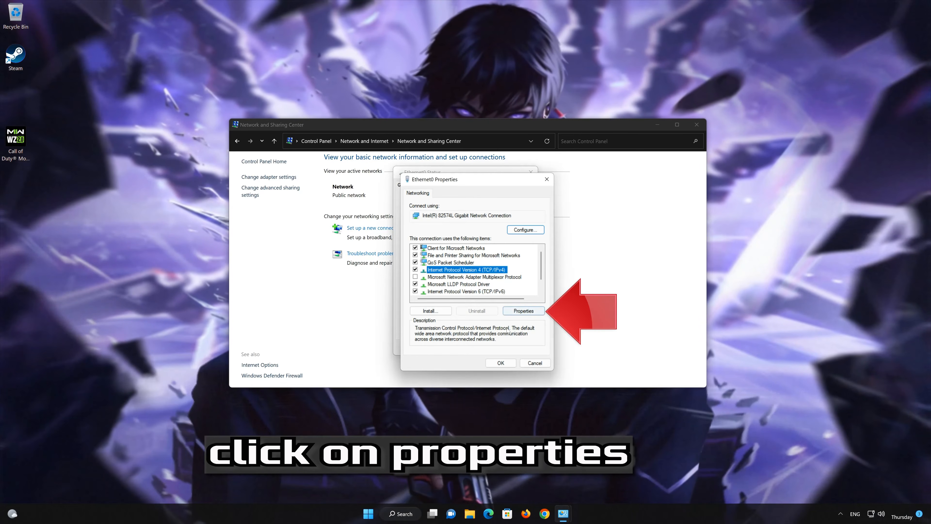
{"action": "left_click", "coordinate": [524, 311]}
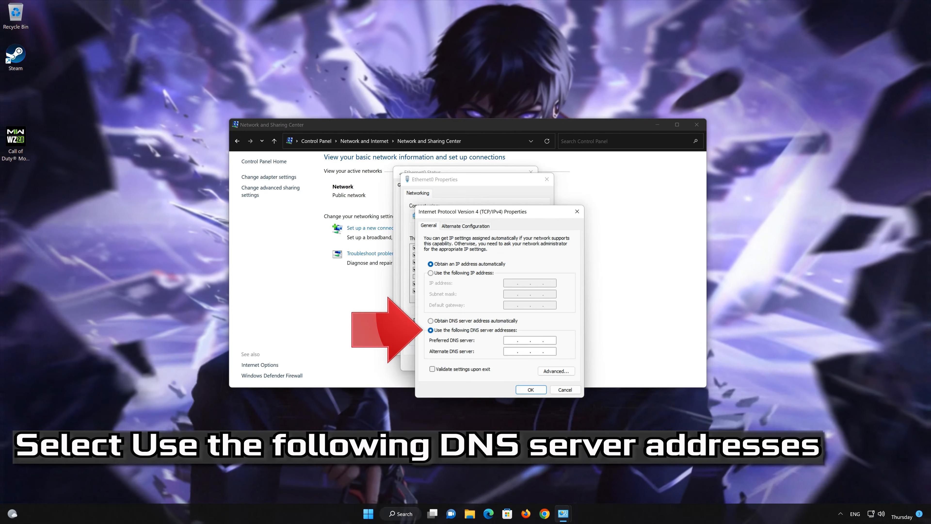
Set the preferred DNS server to 8.8.8.8 and the alternate to 8.8.4.4, apply the change and close all network windows.
{"action": "left_click", "coordinate": [511, 340]}
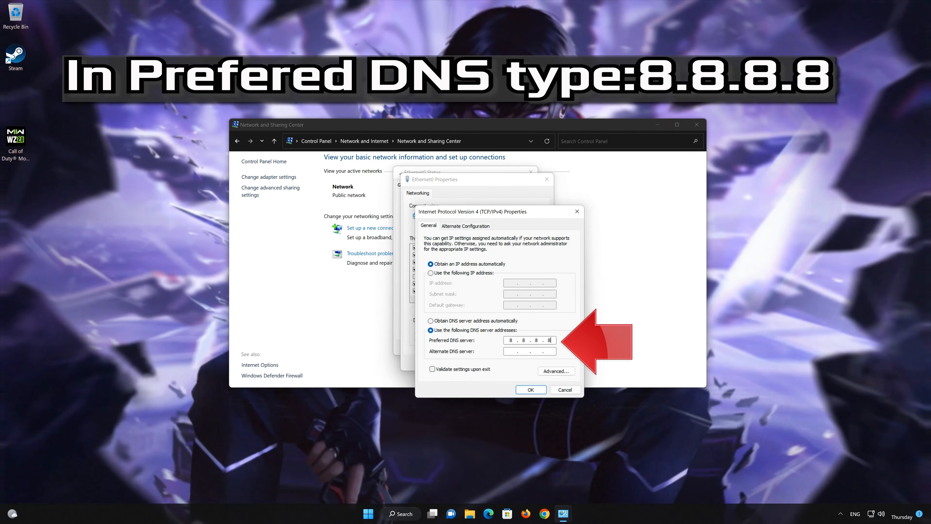
{"action": "left_click", "coordinate": [511, 352]}
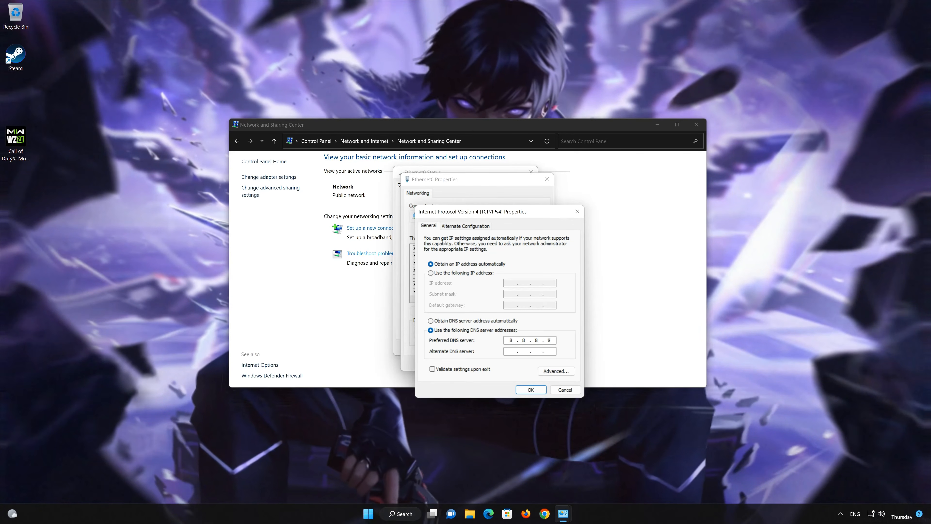
{"action": "type", "text": "8.8.4.4"}
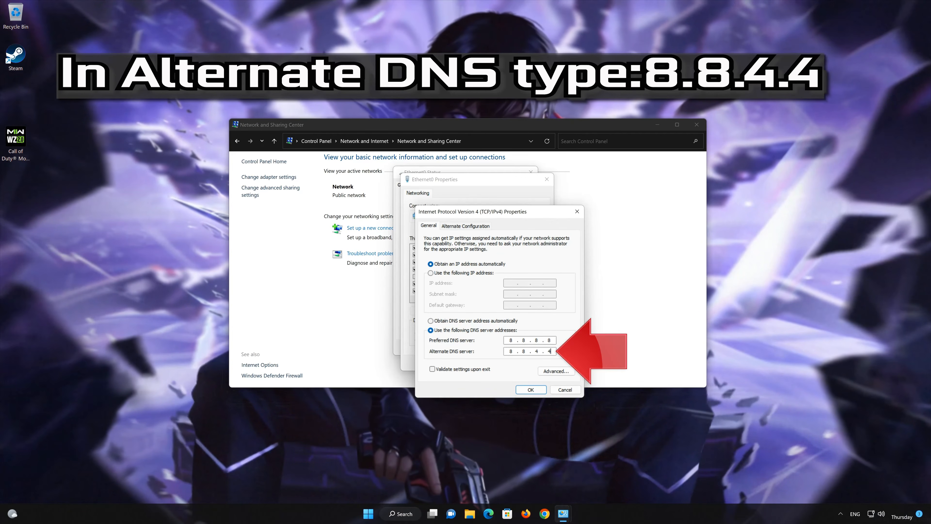
{"action": "left_click", "coordinate": [532, 389]}
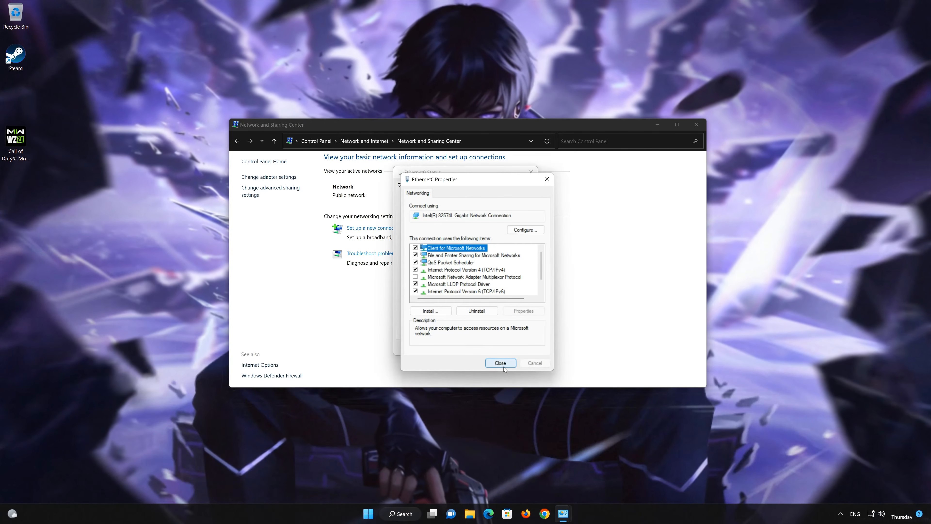
{"action": "left_click", "coordinate": [503, 367]}
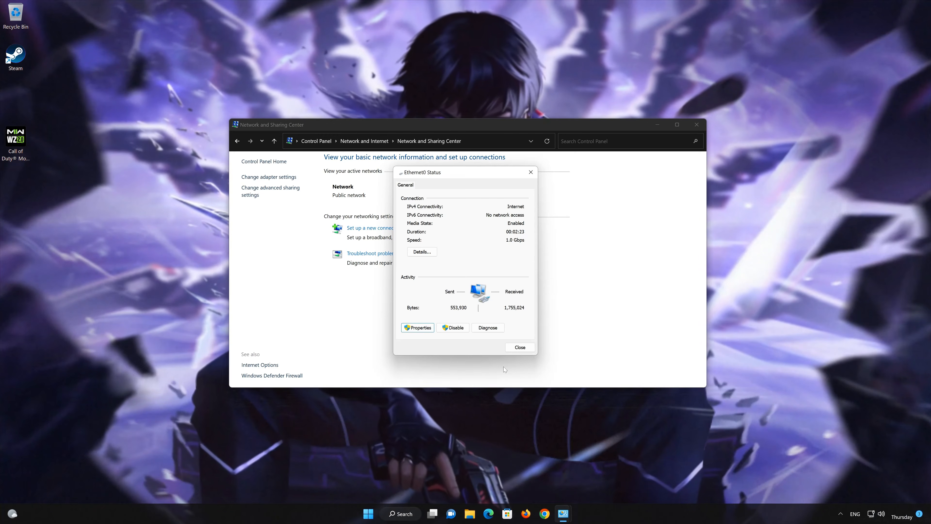
{"action": "left_click", "coordinate": [524, 350]}
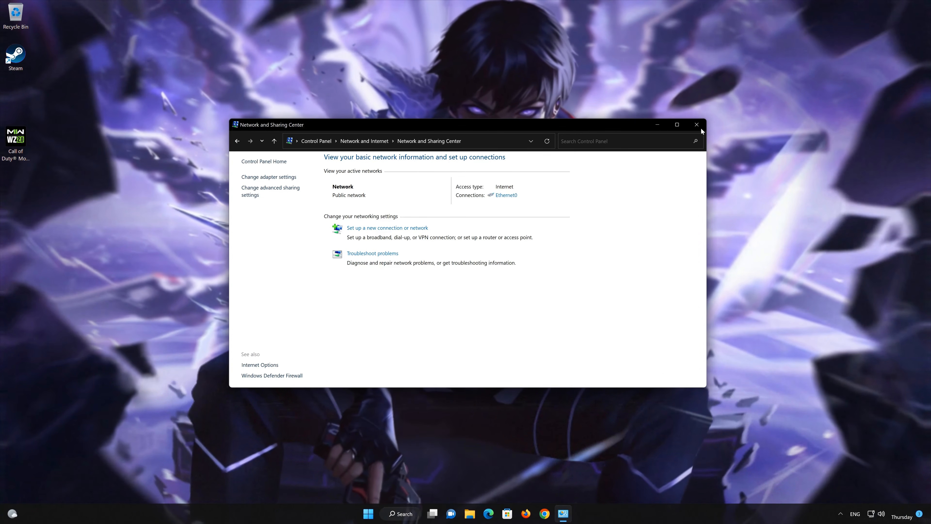
{"action": "left_click", "coordinate": [700, 125]}
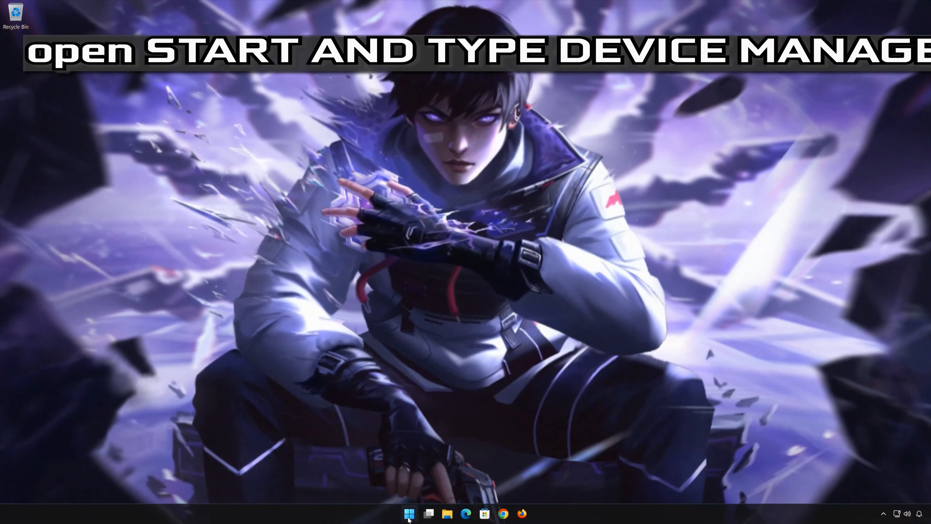
Search for Device Manager, open it and move its window to the middle of the desktop.
{"action": "left_click", "coordinate": [409, 518]}
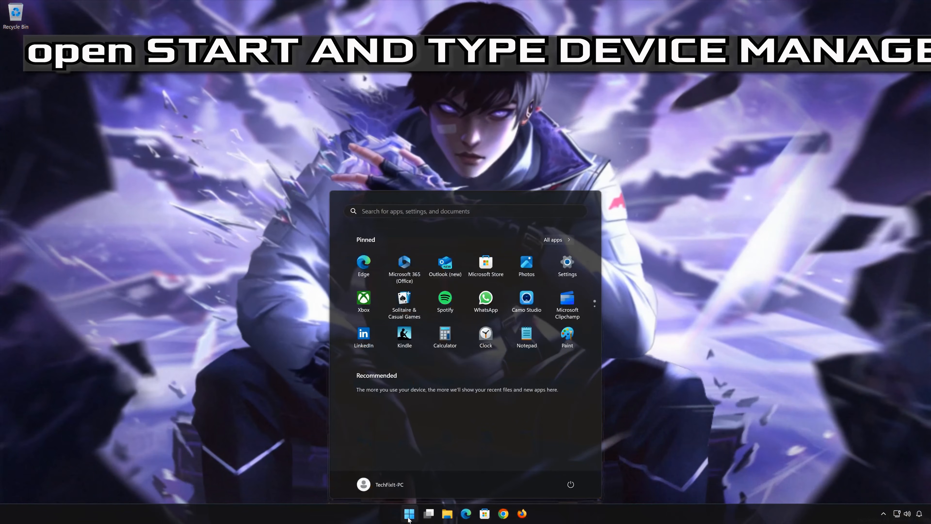
{"action": "type", "text": "device ma"}
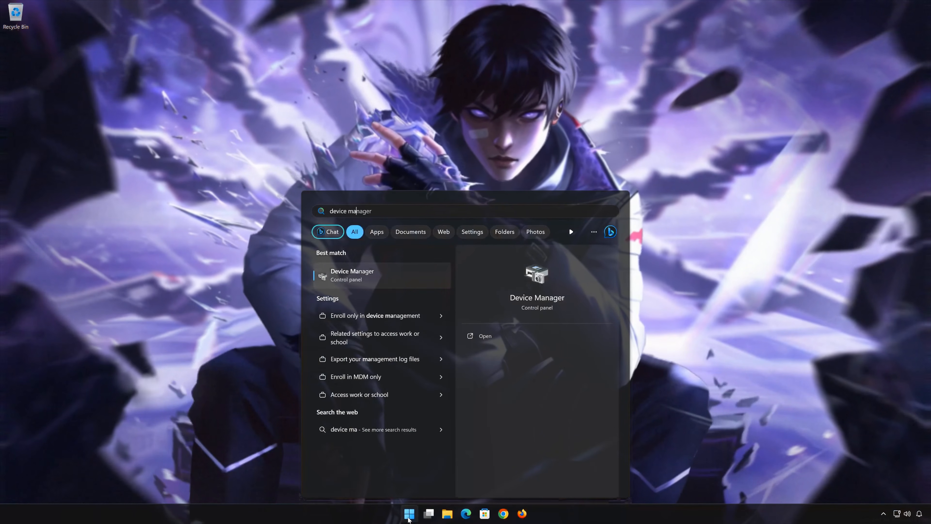
{"action": "type", "text": "nager"}
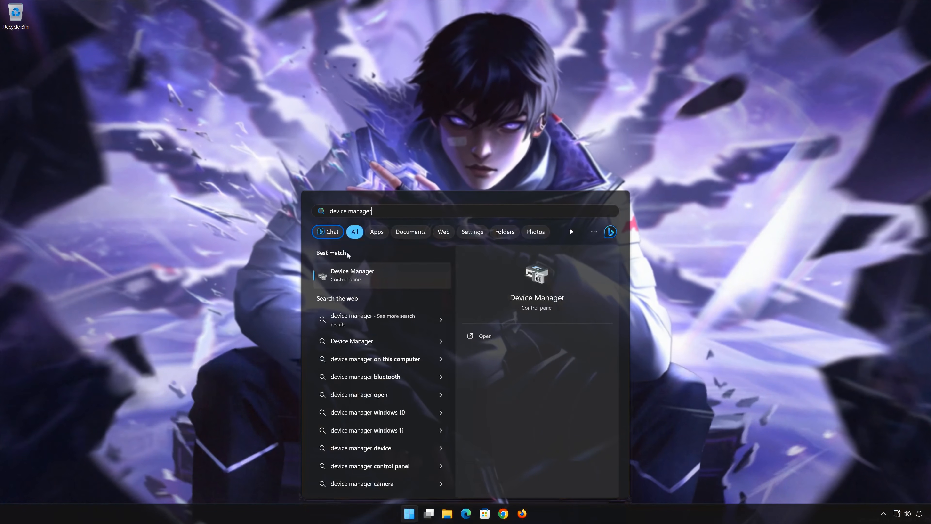
{"action": "left_click", "coordinate": [381, 273]}
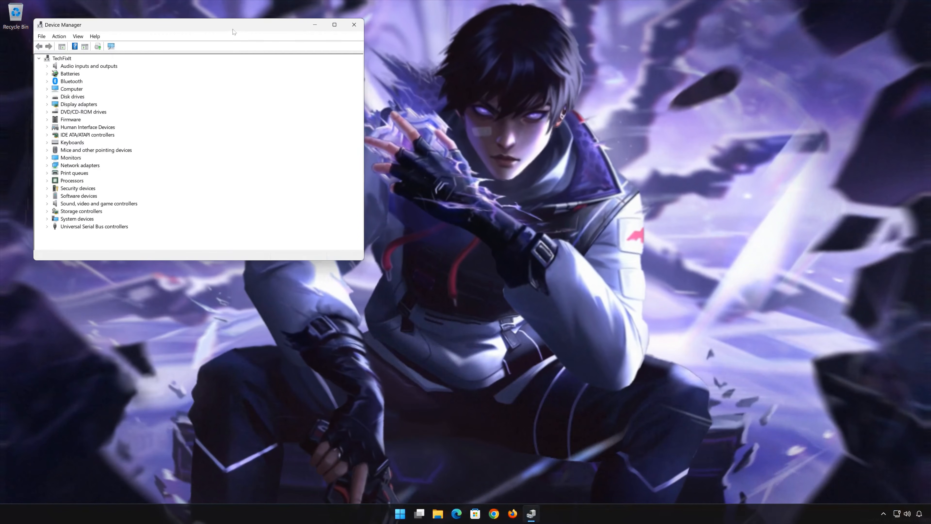
{"action": "left_click_drag", "start_coordinate": [234, 32], "coordinate": [515, 130]}
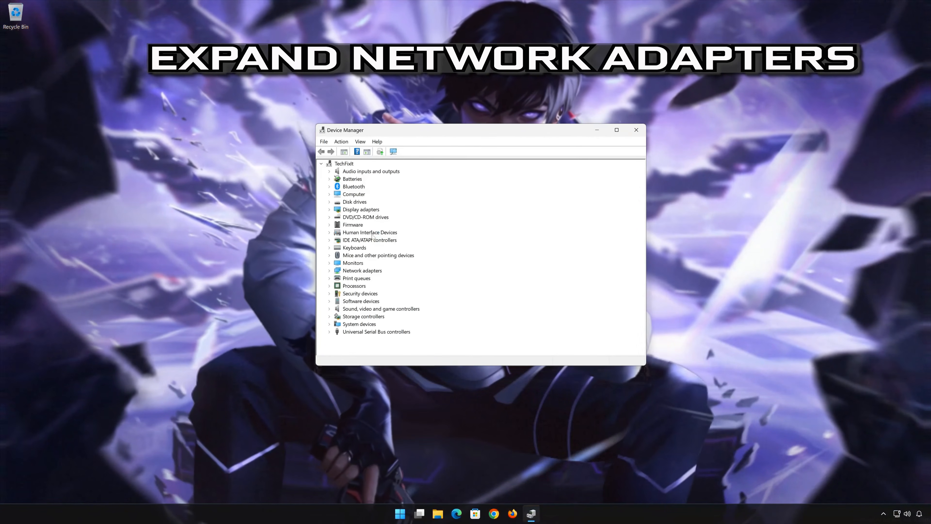
Open the driver properties of the Intel(R) 82574L Gigabit Network Connection under Network adapters.
{"action": "left_click", "coordinate": [329, 272]}
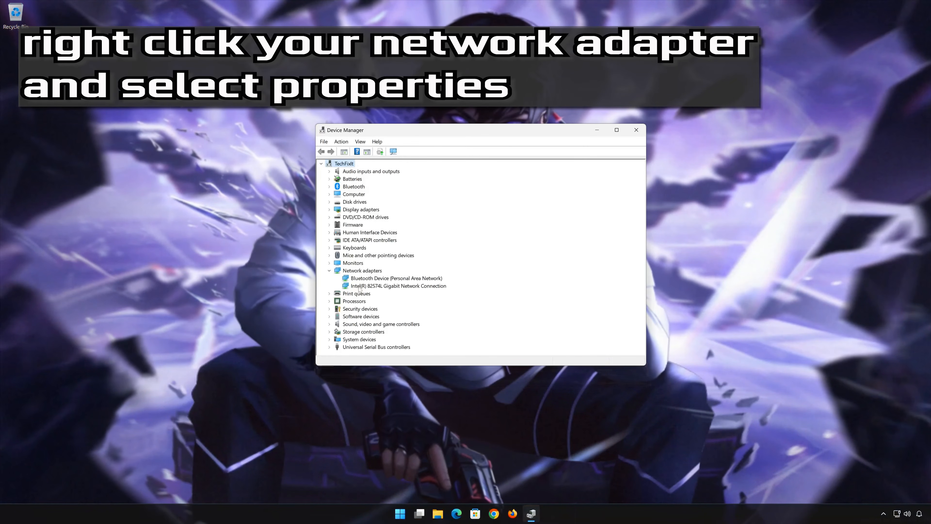
{"action": "right_click", "coordinate": [359, 287]}
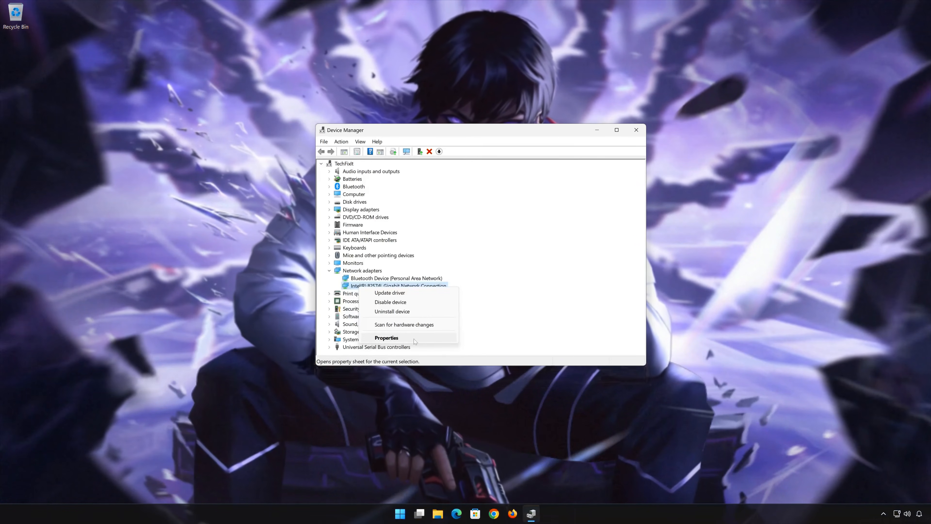
{"action": "left_click", "coordinate": [414, 338]}
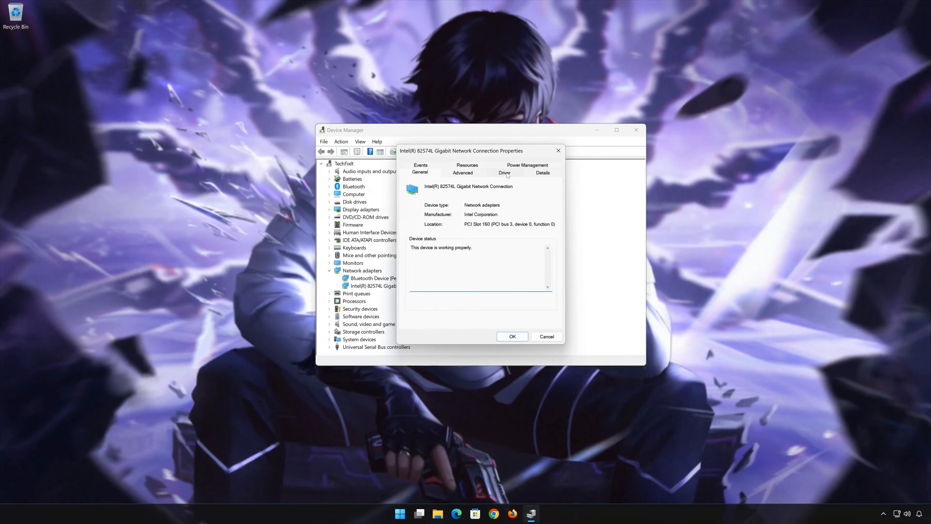
{"action": "left_click", "coordinate": [505, 173]}
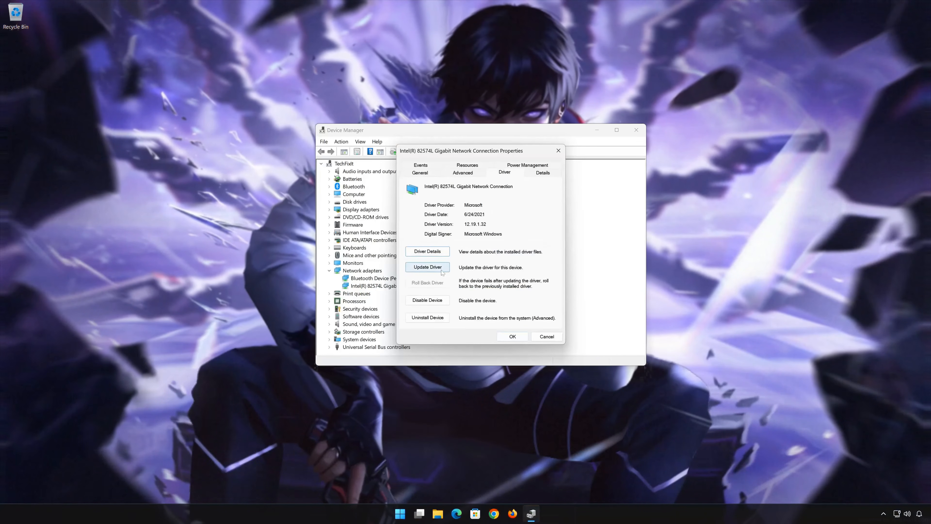
Update the network adapter driver manually, picking Intel(R) 82574L Gigabit Network Connection from the list of available drivers on the computer.
{"action": "left_click", "coordinate": [433, 268]}
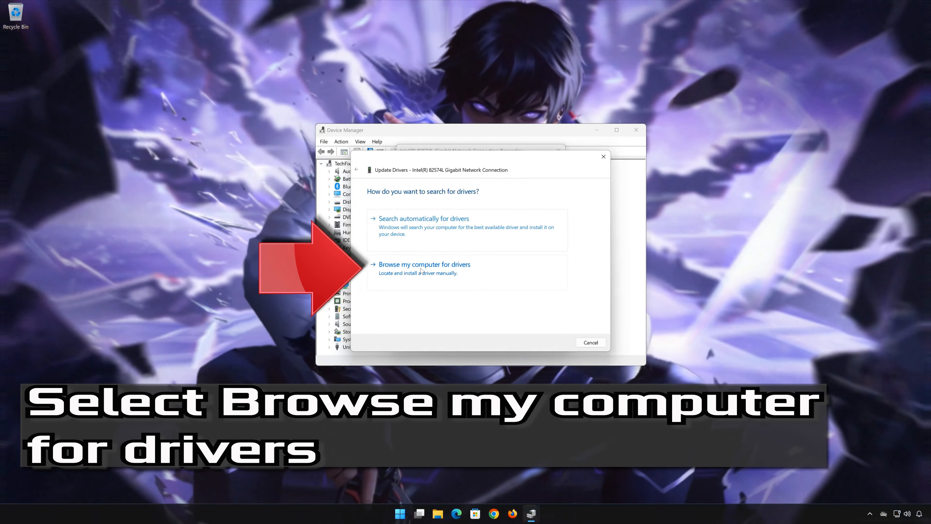
{"action": "left_click", "coordinate": [421, 270]}
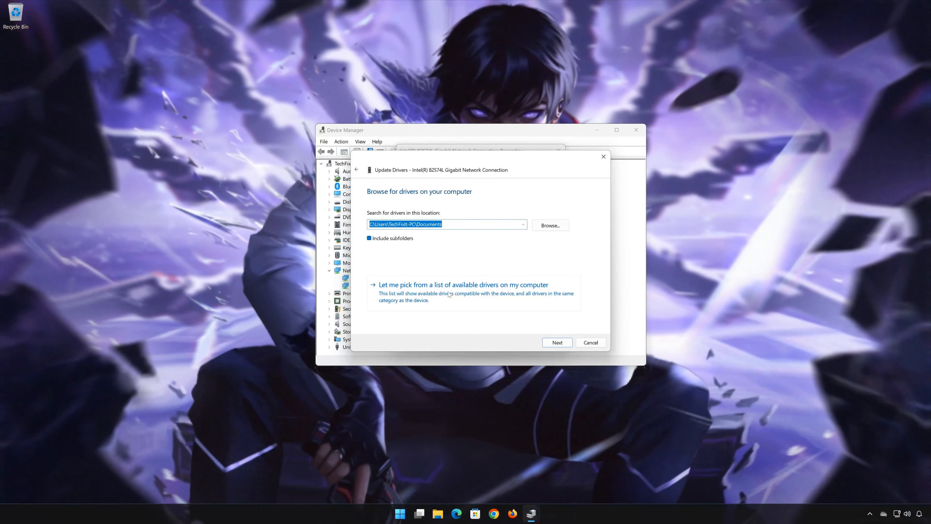
{"action": "left_click", "coordinate": [448, 292]}
{"action": "left_click", "coordinate": [416, 268]}
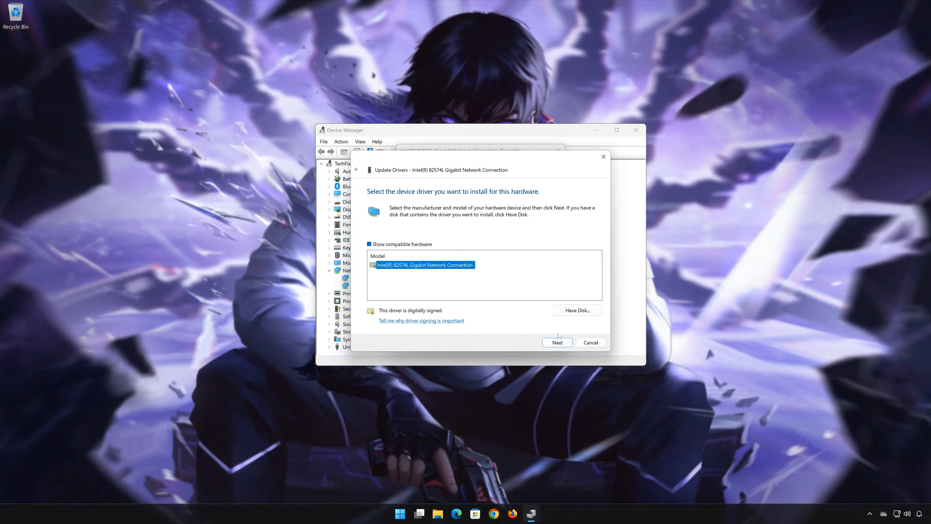
{"action": "left_click", "coordinate": [557, 342]}
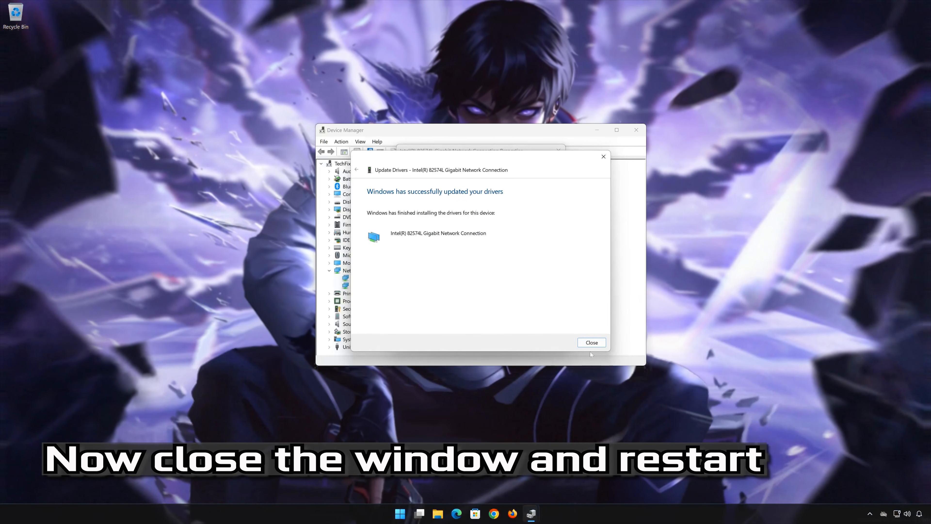
Close the driver update wizard, the adapter's properties and Device Manager.
{"action": "left_click", "coordinate": [591, 343]}
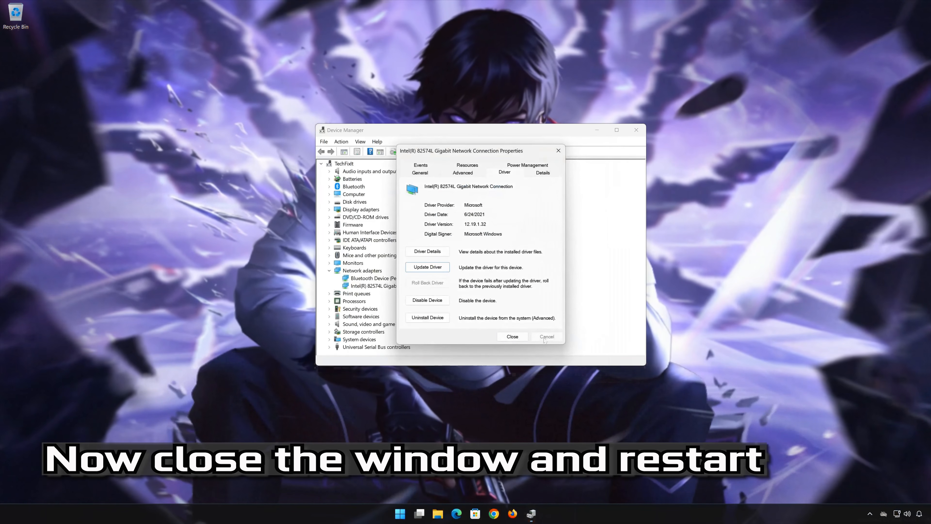
{"action": "left_click", "coordinate": [517, 336]}
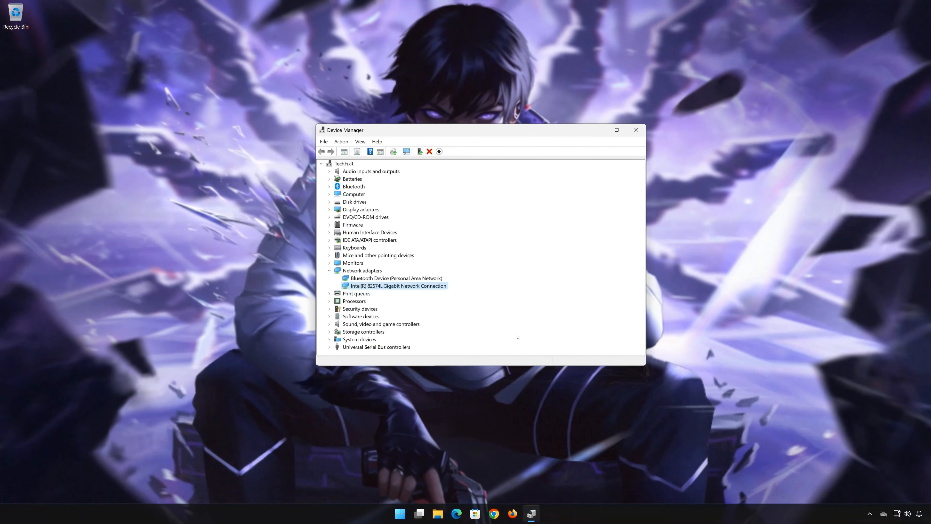
{"action": "left_click", "coordinate": [636, 130]}
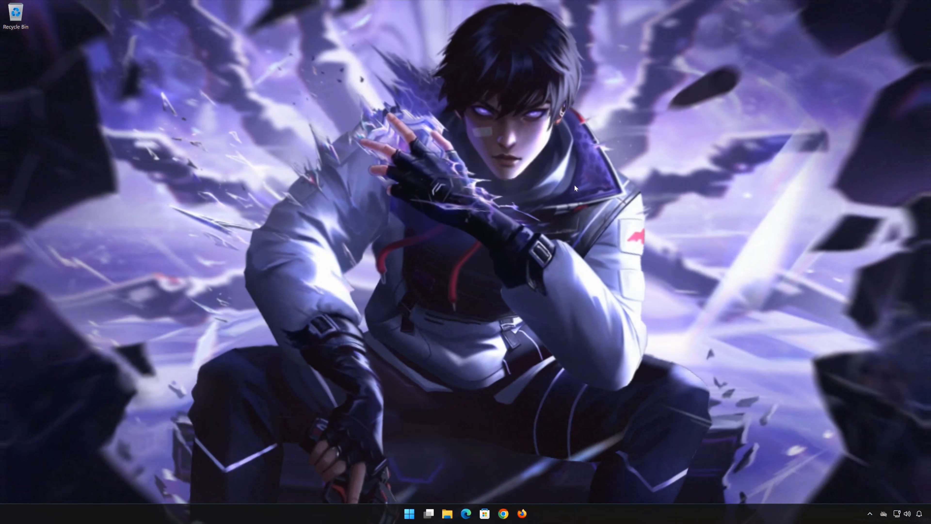
Restart the computer.
{"action": "left_click", "coordinate": [409, 514]}
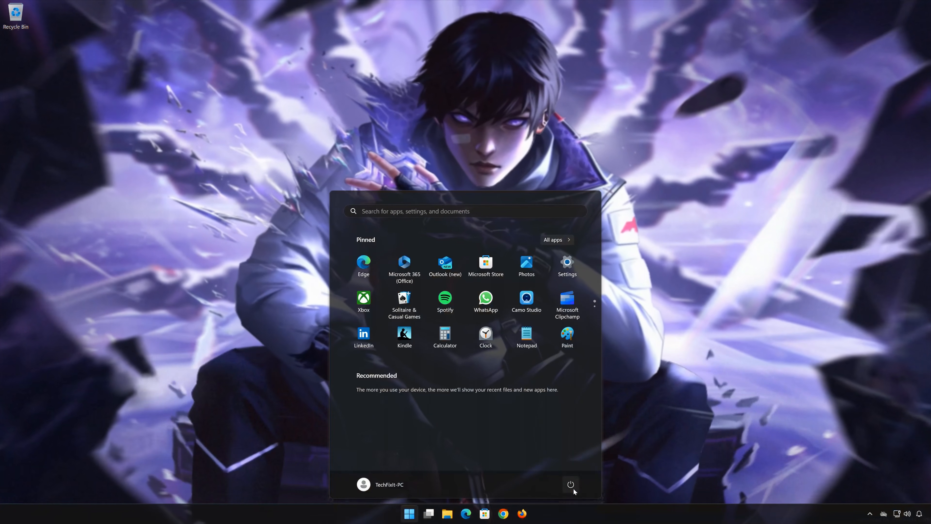
{"action": "left_click", "coordinate": [572, 485]}
{"action": "left_click", "coordinate": [575, 469]}
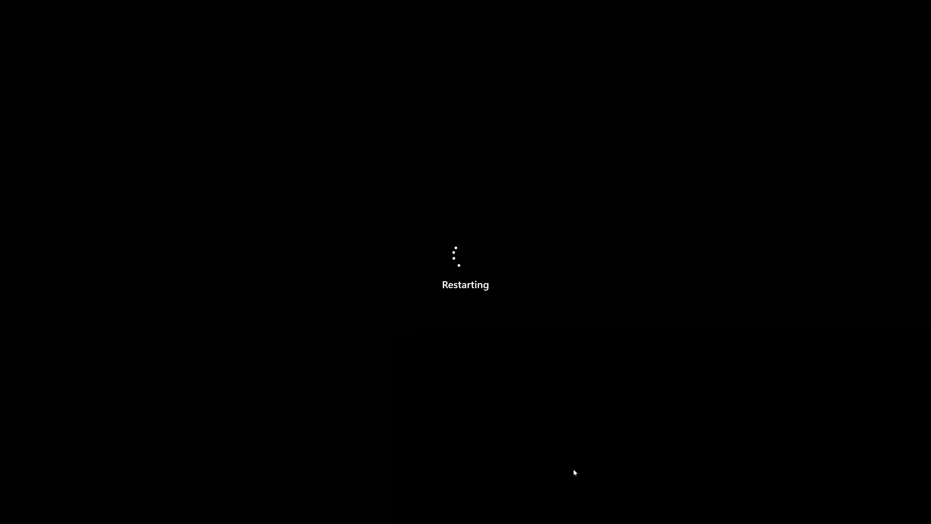